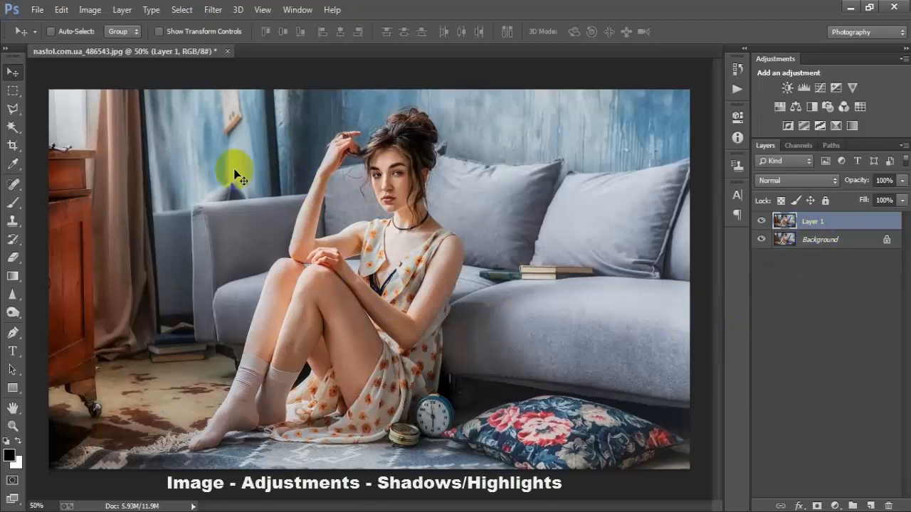
# Step: Apply a Shadows/Highlights adjustment to Layer 1 with the expanded options shown, keeping the shadows amount at 35%
pyautogui.click(90, 9)
pyautogui.moveTo(124, 47)
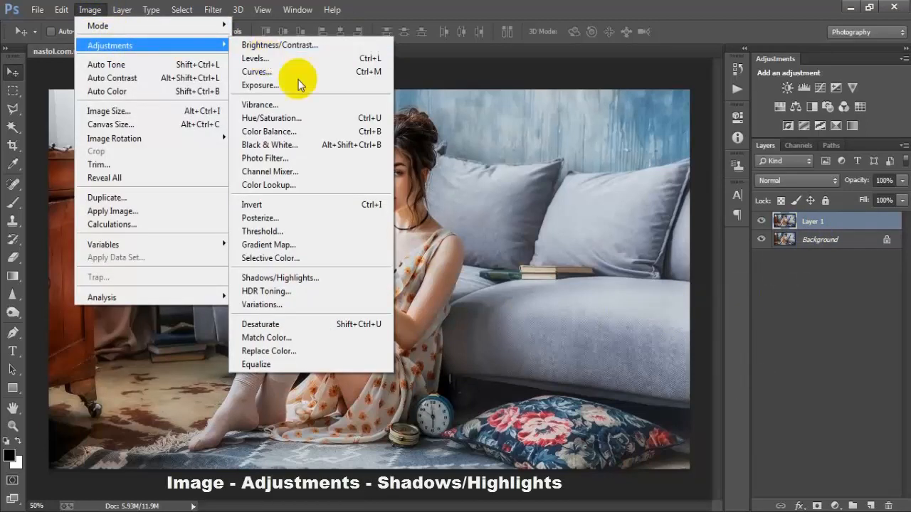
pyautogui.click(346, 281)
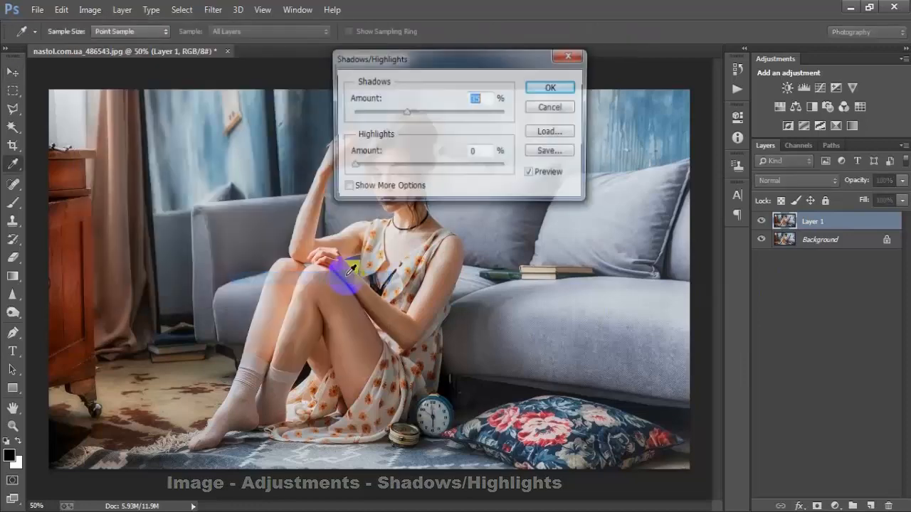
pyautogui.click(346, 188)
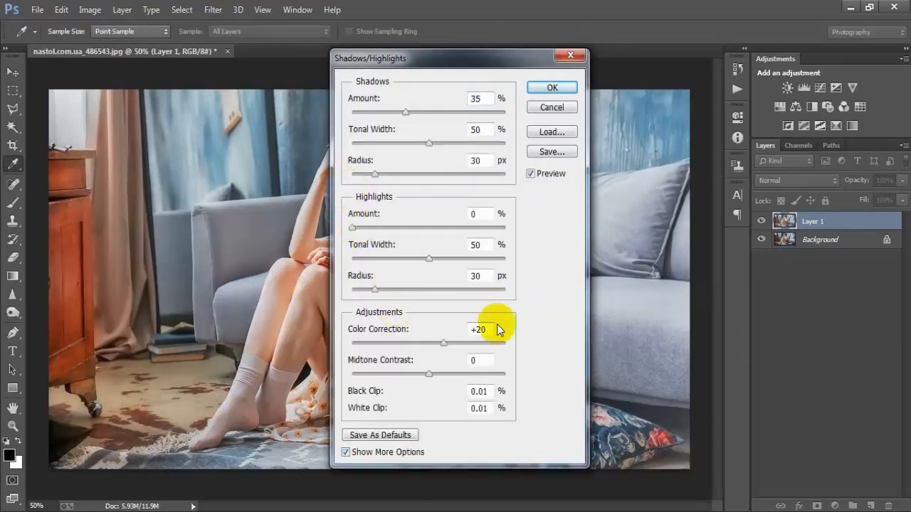
pyautogui.click(553, 88)
pyautogui.press('v')
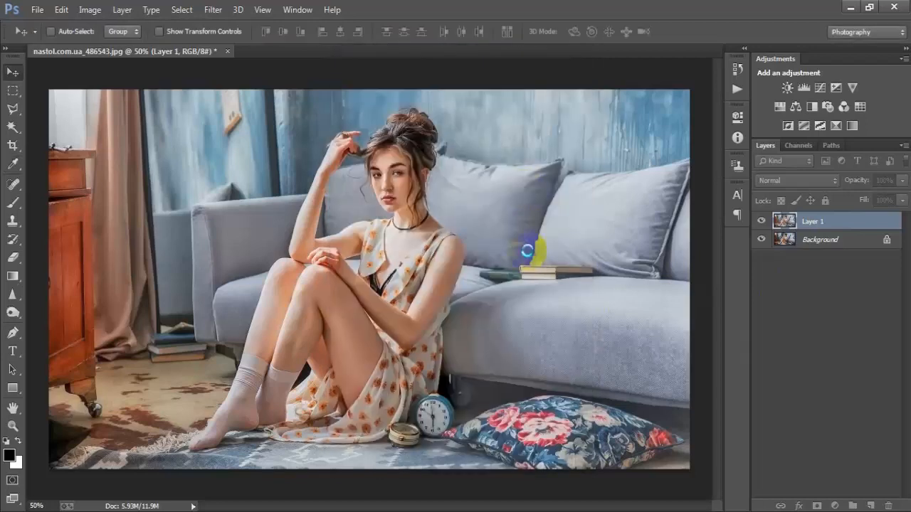
# Step: Toggle Layer 1's visibility to compare the shadow-adjusted photo with the original
pyautogui.click(765, 223)
pyautogui.click(765, 223)
pyautogui.click(765, 223)
pyautogui.click(765, 223)
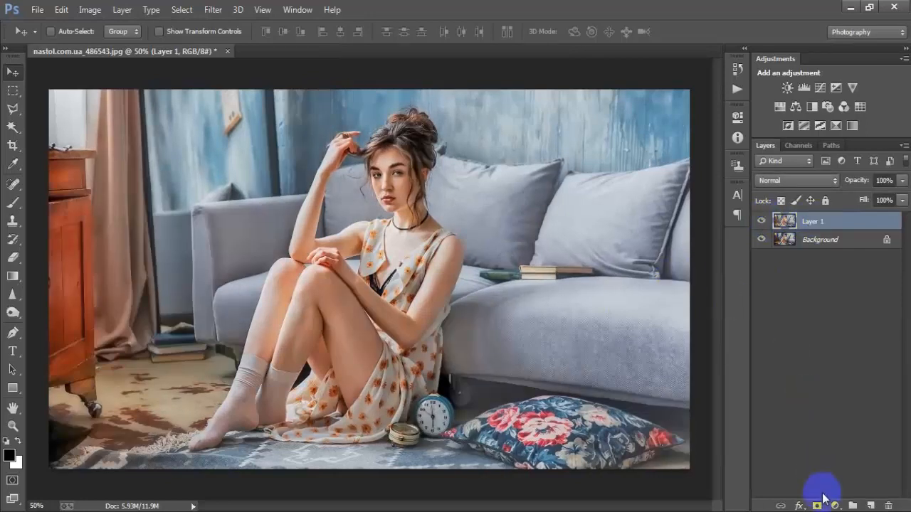
# Step: Add a layer mask to Layer 1 and invert it to black
pyautogui.click(819, 505)
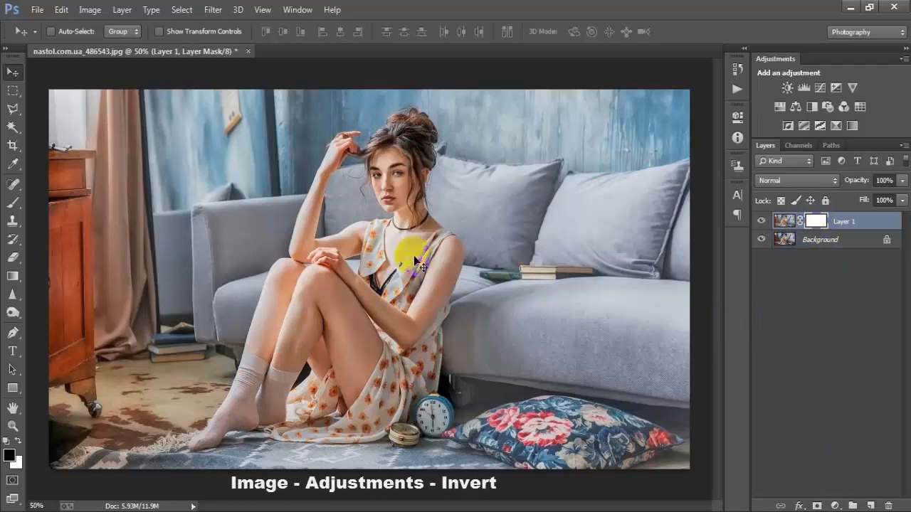
pyautogui.click(91, 15)
pyautogui.moveTo(157, 46)
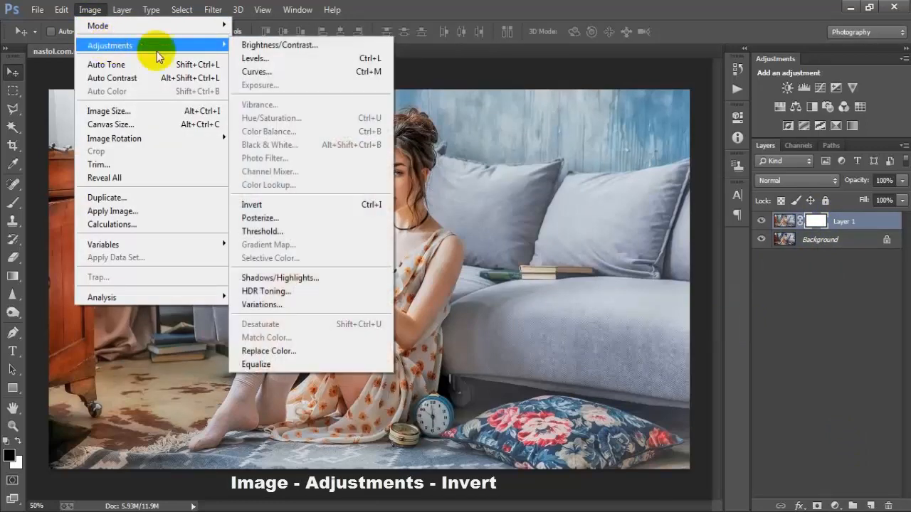
pyautogui.click(351, 207)
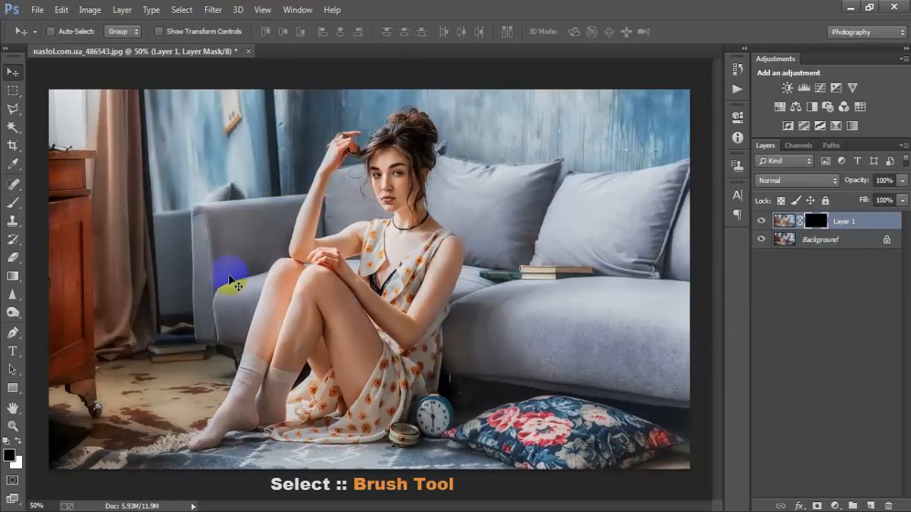
# Step: Set up the Brush tool with a soft round 70 px tip at 0% hardness and white as the foreground colour
pyautogui.click(17, 206)
pyautogui.click(71, 198)
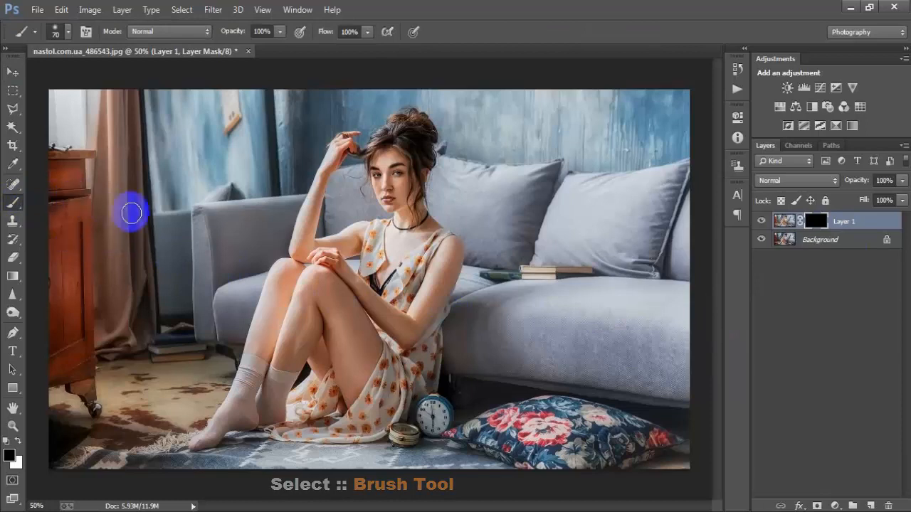
pyautogui.rightClick(462, 175)
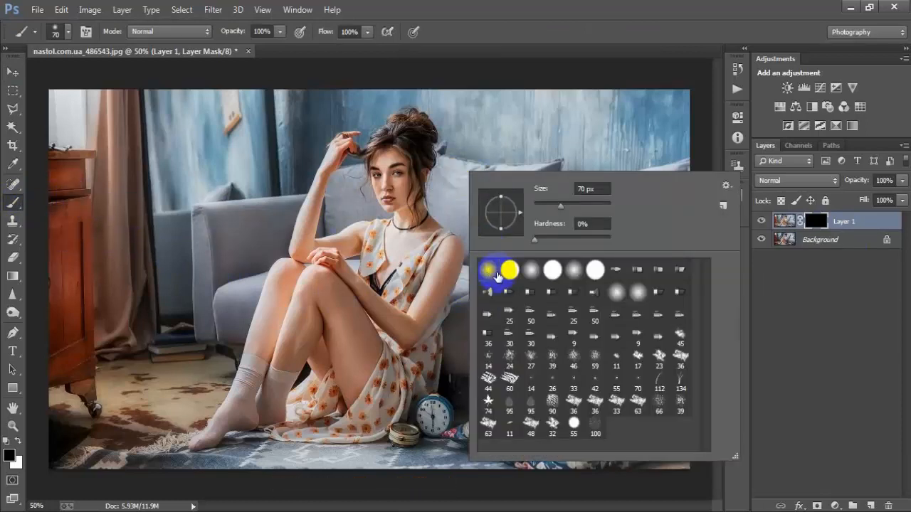
pyautogui.click(488, 33)
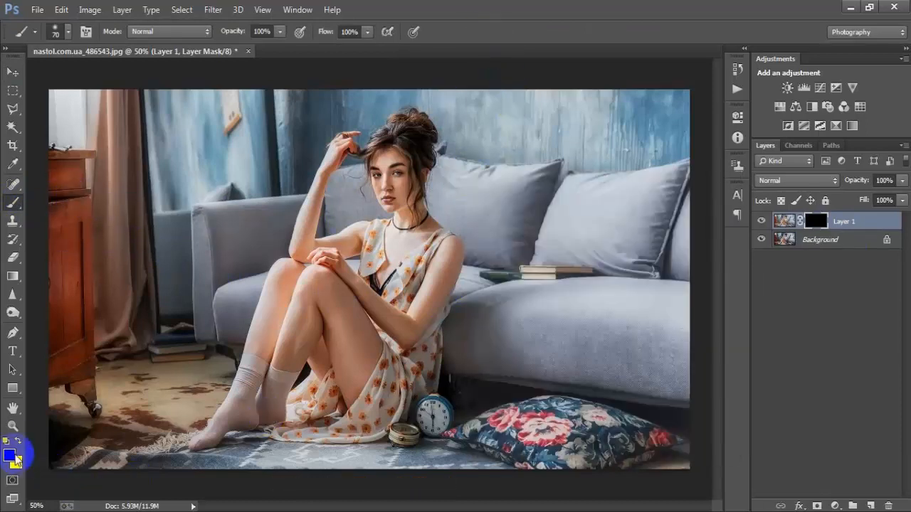
pyautogui.press('d')
pyautogui.click(18, 441)
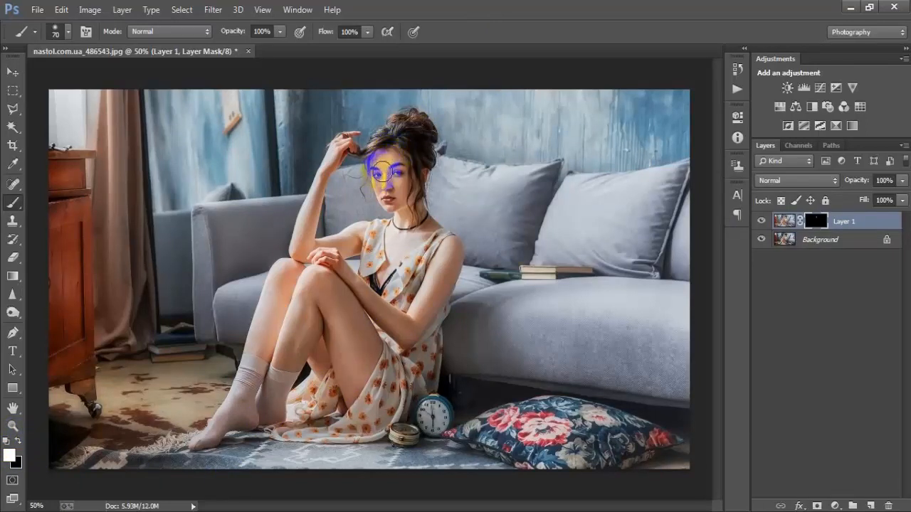
# Step: Paint white on Layer 1's mask over the woman's face, hair, arms and upper body to reveal the brightened shadows
pyautogui.moveTo(397, 186); pyautogui.dragTo(393, 192)
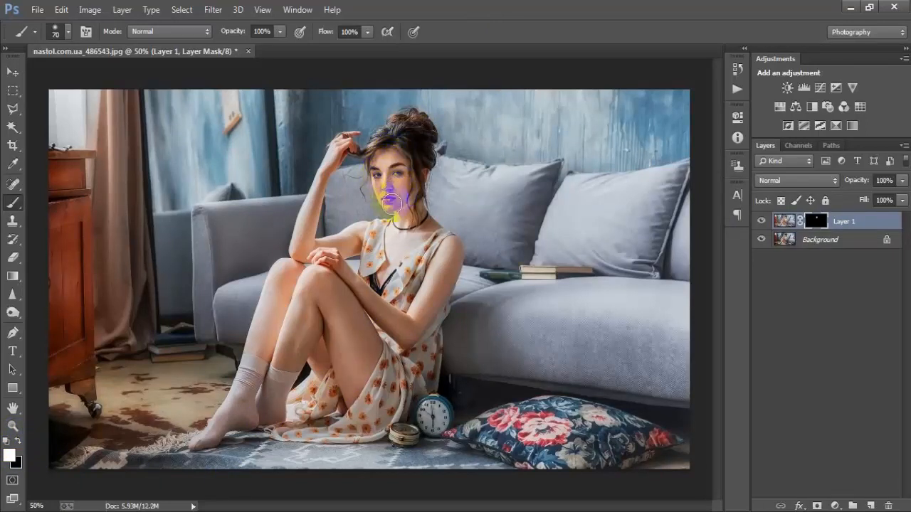
pyautogui.moveTo(399, 144)
pyautogui.mouseDown()
pyautogui.moveTo(415, 128)
pyautogui.moveTo(405, 146)
pyautogui.moveTo(429, 131)
pyautogui.moveTo(422, 151)
pyautogui.moveTo(405, 154)
pyautogui.moveTo(386, 147)
pyautogui.moveTo(391, 135)
pyautogui.moveTo(376, 137)
pyautogui.moveTo(408, 122)
pyautogui.moveTo(367, 153)
pyautogui.moveTo(340, 147)
pyautogui.moveTo(316, 184)
pyautogui.mouseUp()
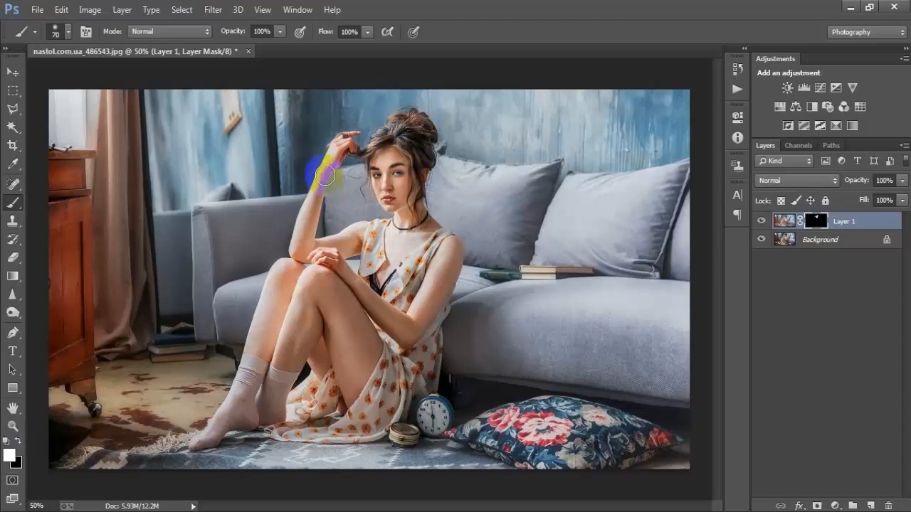
pyautogui.moveTo(323, 181)
pyautogui.mouseDown()
pyautogui.moveTo(309, 249)
pyautogui.moveTo(353, 241)
pyautogui.moveTo(449, 266)
pyautogui.moveTo(414, 321)
pyautogui.moveTo(376, 293)
pyautogui.moveTo(390, 289)
pyautogui.moveTo(366, 264)
pyautogui.moveTo(345, 257)
pyautogui.moveTo(368, 266)
pyautogui.moveTo(390, 301)
pyautogui.moveTo(419, 312)
pyautogui.moveTo(319, 325)
pyautogui.moveTo(274, 274)
pyautogui.moveTo(270, 347)
pyautogui.moveTo(313, 278)
pyautogui.moveTo(296, 302)
pyautogui.moveTo(309, 312)
pyautogui.moveTo(328, 285)
pyautogui.moveTo(360, 325)
pyautogui.moveTo(359, 312)
pyautogui.moveTo(381, 358)
pyautogui.moveTo(342, 363)
pyautogui.moveTo(330, 344)
pyautogui.moveTo(355, 404)
pyautogui.moveTo(340, 373)
pyautogui.moveTo(315, 361)
pyautogui.moveTo(328, 380)
pyautogui.moveTo(332, 336)
pyautogui.moveTo(319, 319)
pyautogui.moveTo(325, 349)
pyautogui.moveTo(319, 311)
pyautogui.moveTo(327, 355)
pyautogui.moveTo(304, 380)
pyautogui.moveTo(274, 403)
pyautogui.moveTo(244, 376)
pyautogui.moveTo(250, 383)
pyautogui.moveTo(273, 263)
pyautogui.moveTo(310, 240)
pyautogui.mouseUp()
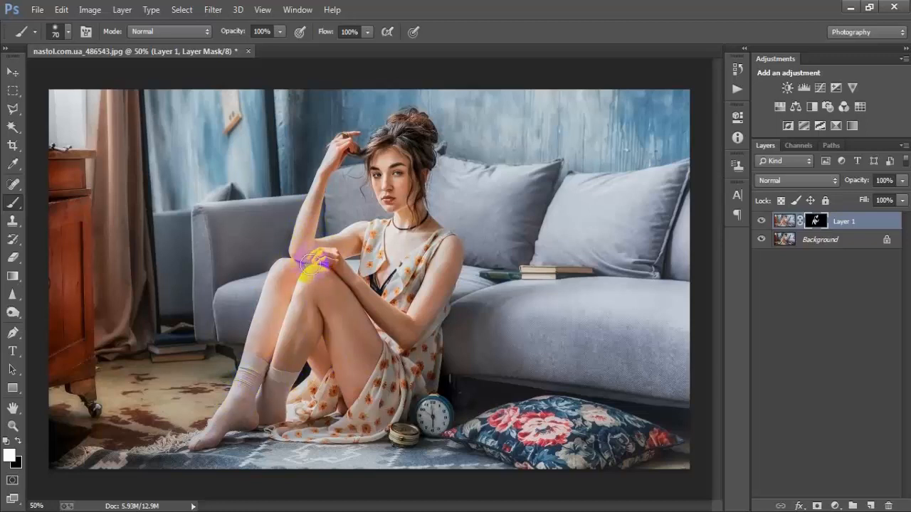
# Step: Hide and show masked Layer 1 to check the brightening painted onto the woman
pyautogui.click(760, 222)
pyautogui.click(761, 222)
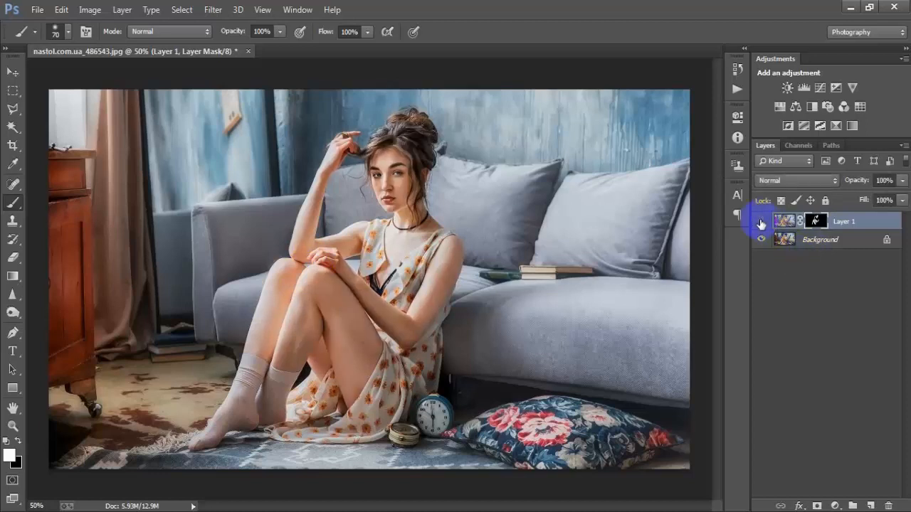
pyautogui.click(761, 222)
pyautogui.click(761, 222)
# Step: Paint more white on the mask over the face, neck, dress, raised arm and knee, and switch the foreground colour to black
pyautogui.click(385, 193)
pyautogui.moveTo(385, 192)
pyautogui.mouseDown()
pyautogui.moveTo(397, 175)
pyautogui.moveTo(403, 182)
pyautogui.moveTo(389, 177)
pyautogui.mouseUp()
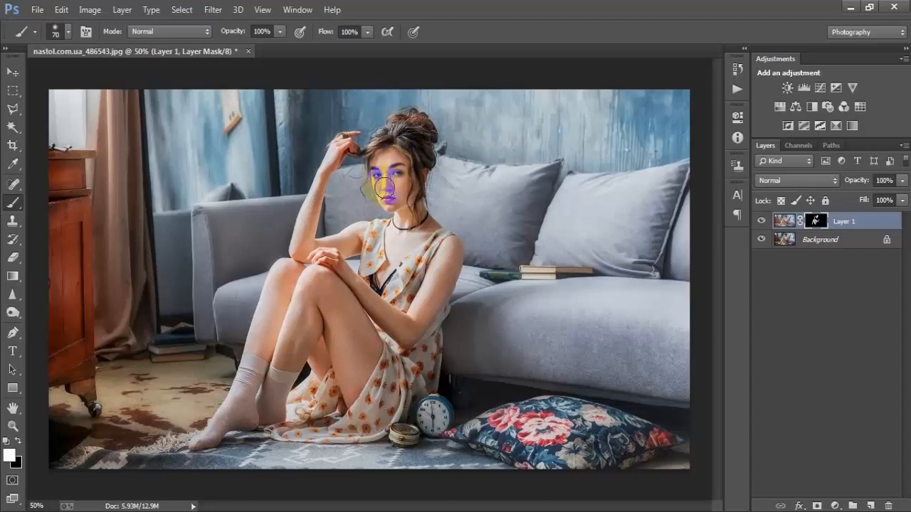
pyautogui.moveTo(398, 219)
pyautogui.mouseDown()
pyautogui.moveTo(433, 233)
pyautogui.moveTo(432, 221)
pyautogui.moveTo(422, 222)
pyautogui.moveTo(444, 268)
pyautogui.moveTo(452, 262)
pyautogui.moveTo(414, 317)
pyautogui.mouseUp()
pyautogui.moveTo(323, 238); pyautogui.dragTo(334, 210)
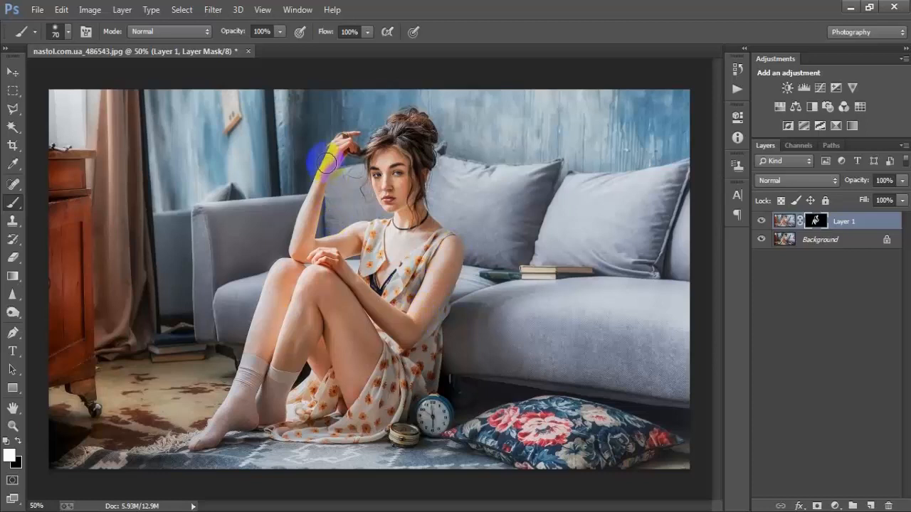
pyautogui.moveTo(331, 170)
pyautogui.mouseDown()
pyautogui.moveTo(304, 333)
pyautogui.moveTo(318, 270)
pyautogui.mouseUp()
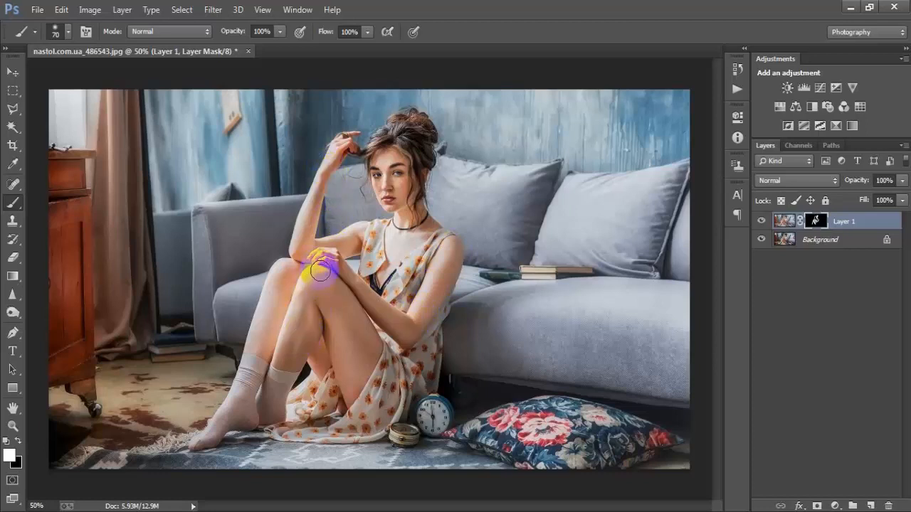
pyautogui.click(12, 71)
pyautogui.click(18, 440)
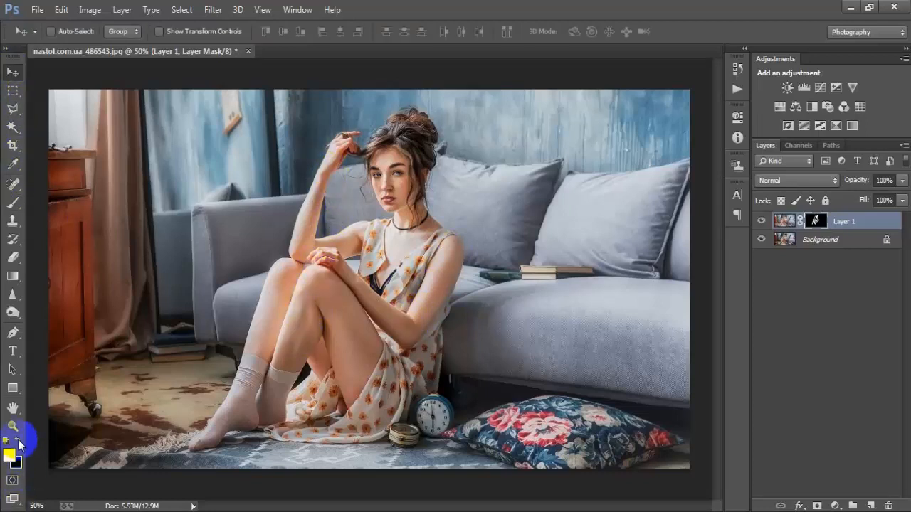
# Step: Toggle Layer 1 repeatedly to compare the photo before and after the finished mask painting
pyautogui.click(760, 222)
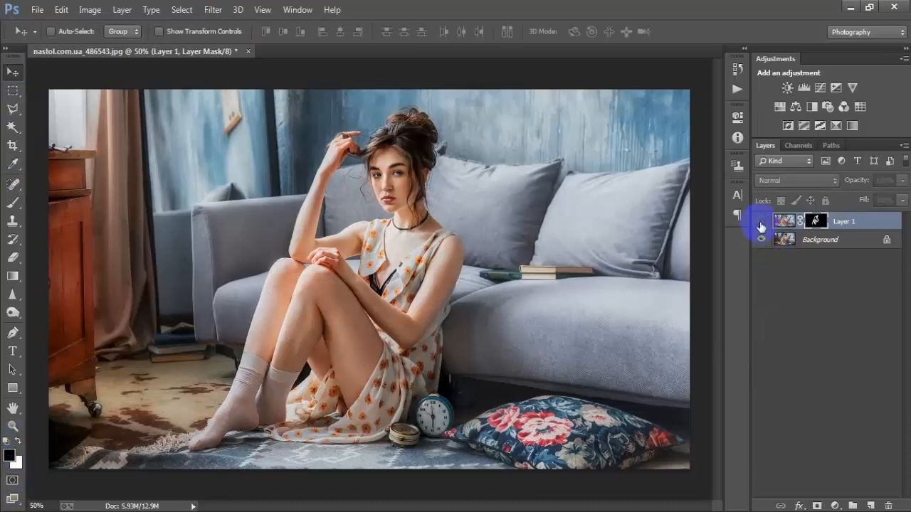
pyautogui.click(760, 222)
pyautogui.click(760, 222)
pyautogui.click(760, 222)
pyautogui.click(760, 222)
pyautogui.click(760, 222)
pyautogui.click(760, 222)
pyautogui.click(760, 222)
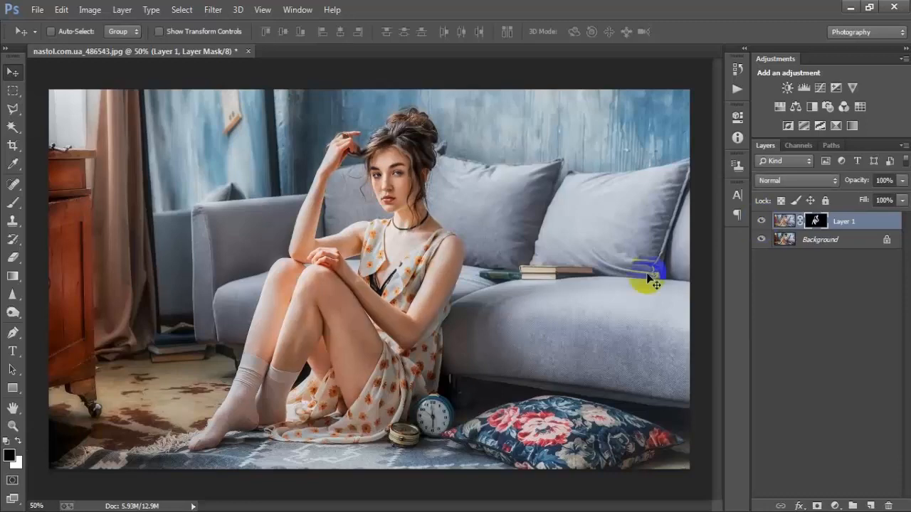
# Step: Add a Color Balance adjustment layer and set its Shadows to Cyan/Red 5, Magenta/Green -5 and Yellow/Blue 5
pyautogui.click(835, 506)
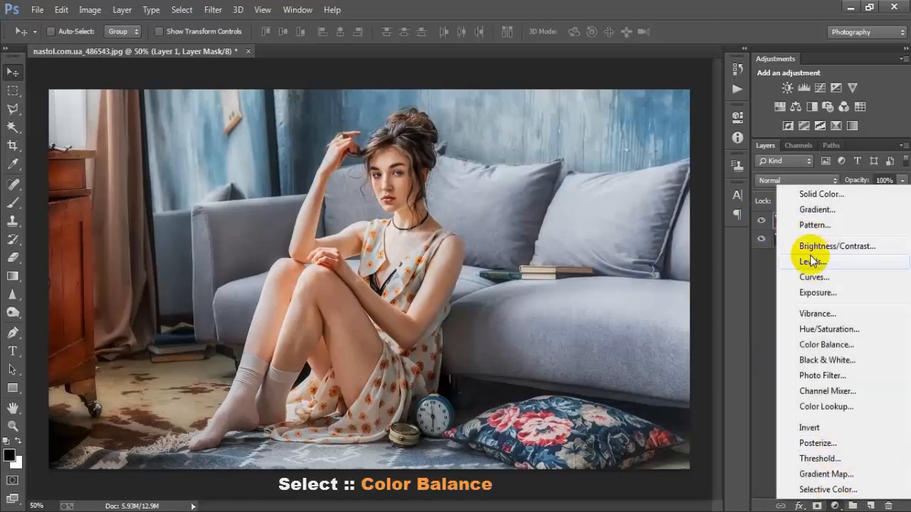
pyautogui.click(819, 344)
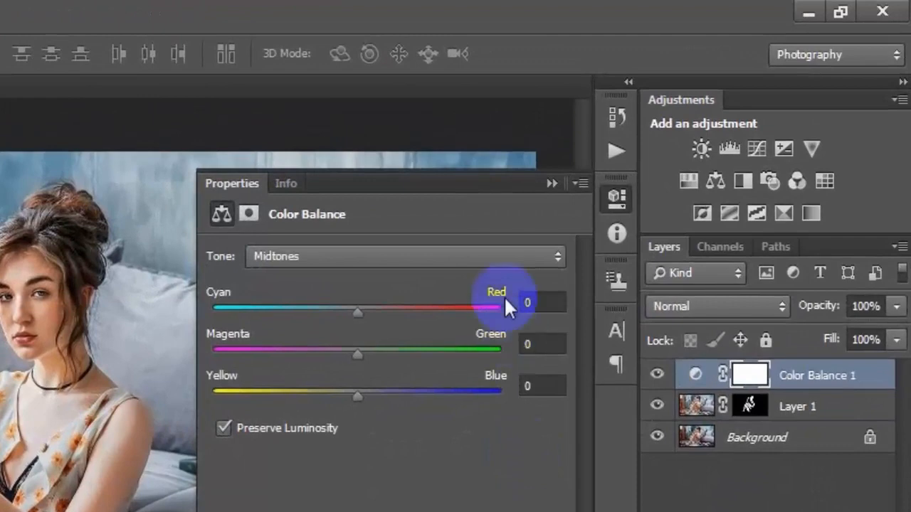
pyautogui.click(667, 153)
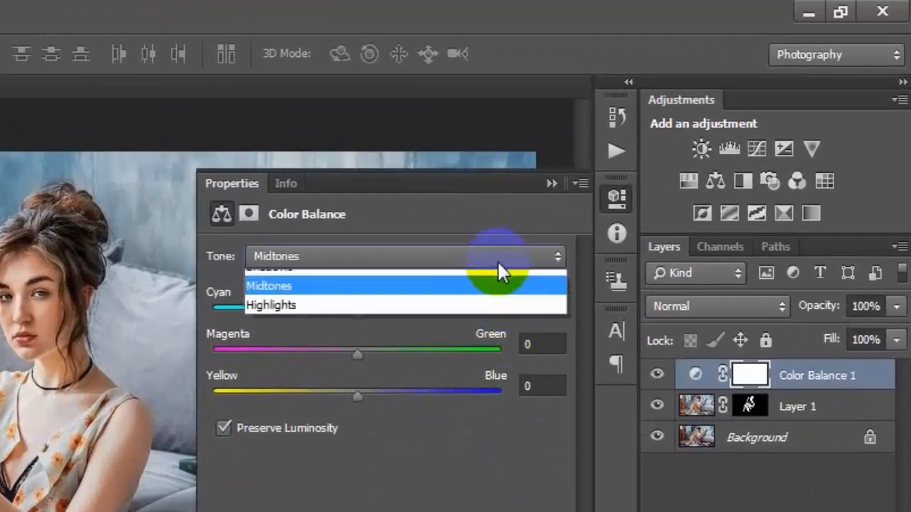
pyautogui.click(424, 282)
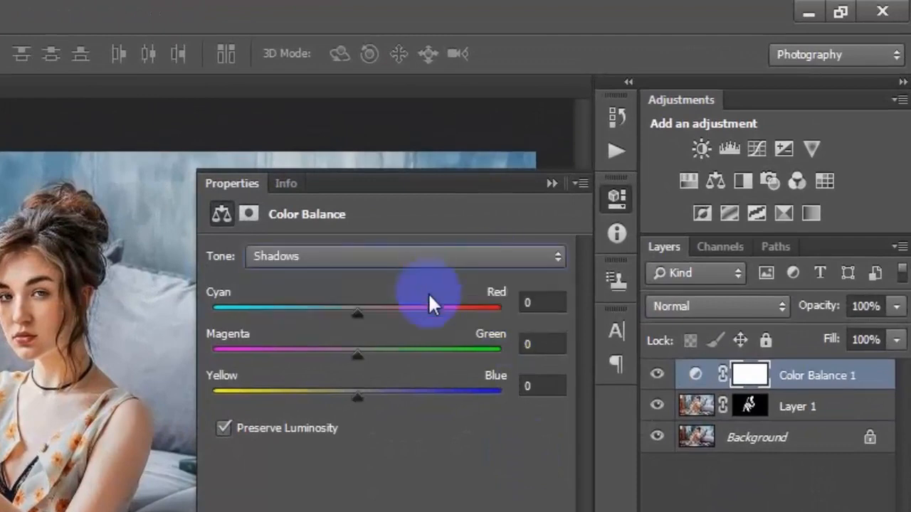
pyautogui.click(525, 303)
pyautogui.write('5')
pyautogui.click(546, 346)
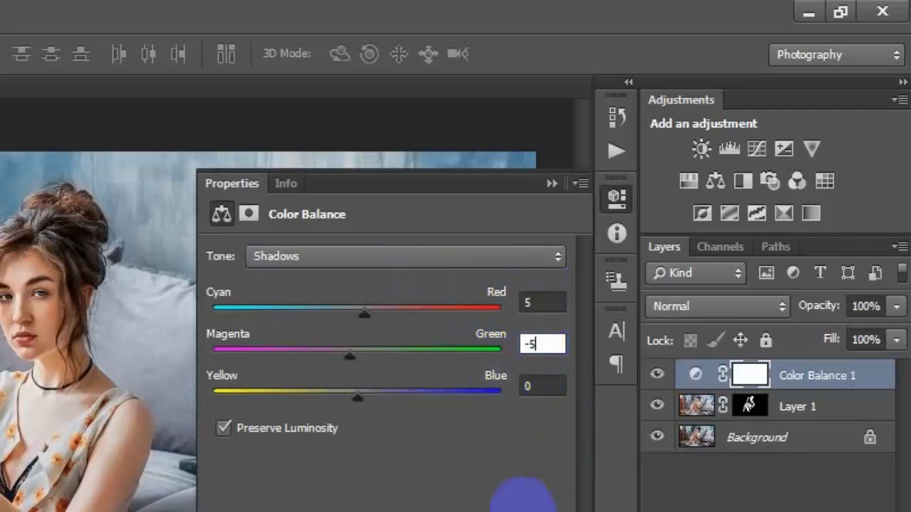
pyautogui.click(540, 388)
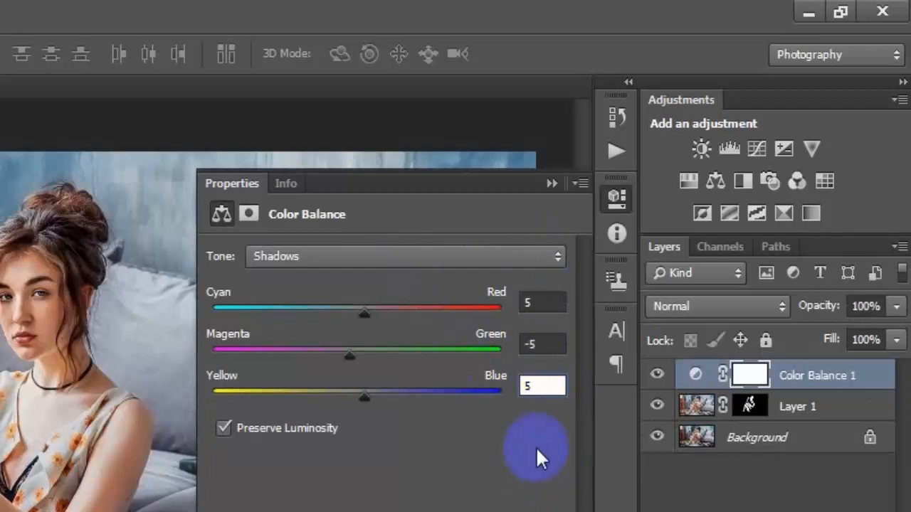
# Step: Set the Color Balance Midtones to Cyan/Red 20, Magenta/Green 10 and Yellow/Blue -20
pyautogui.click(496, 265)
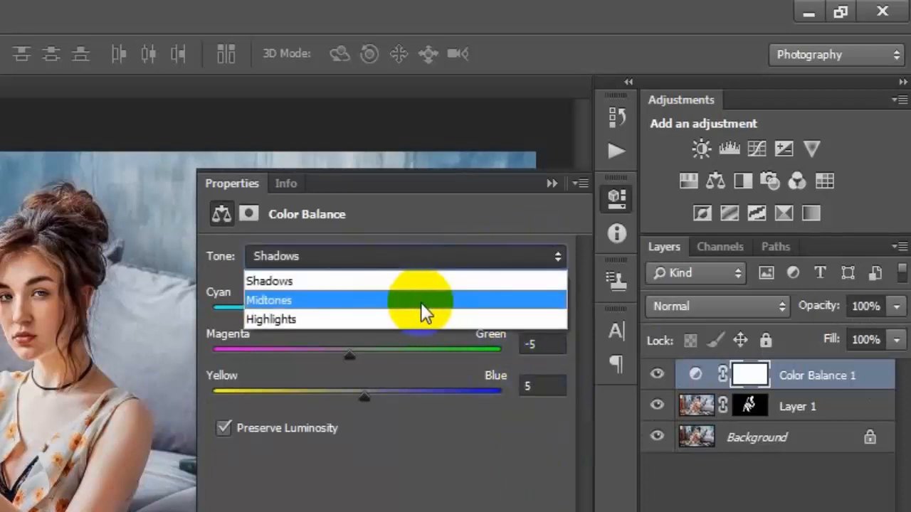
pyautogui.click(420, 304)
pyautogui.click(535, 303)
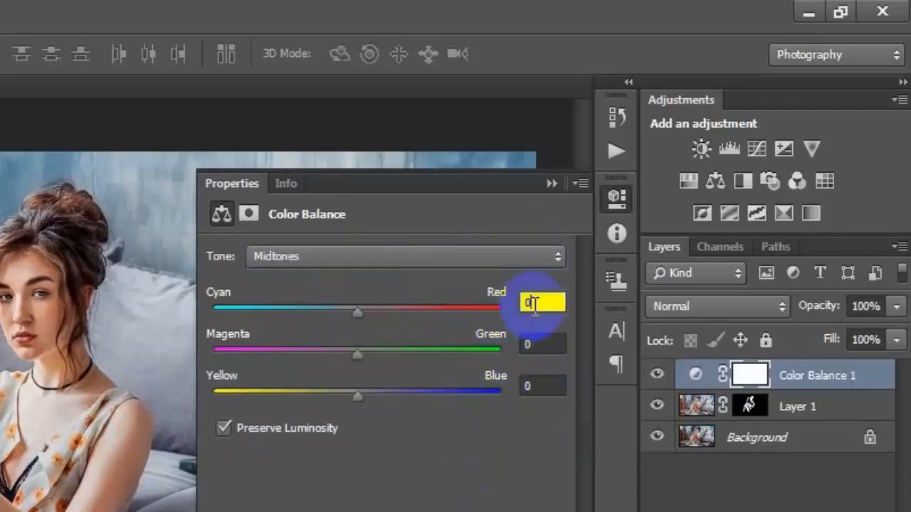
pyautogui.write('20')
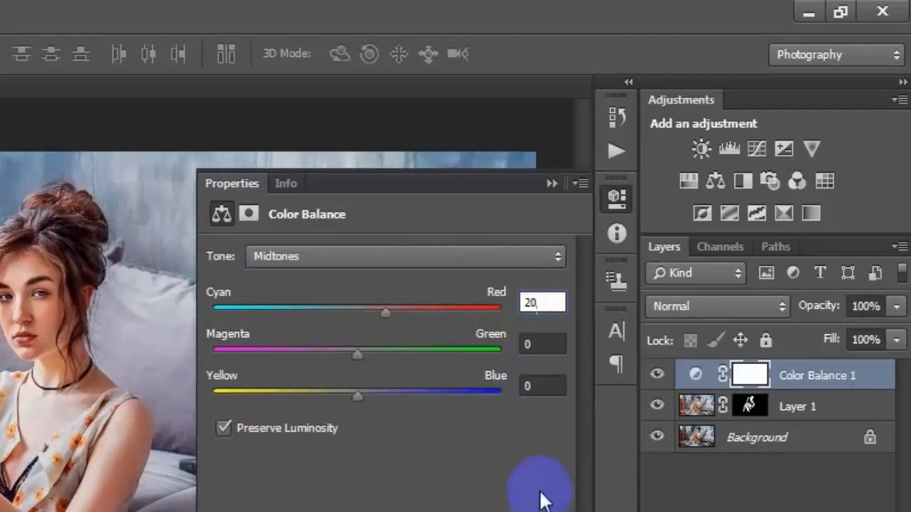
pyautogui.click(535, 345)
pyautogui.click(534, 345)
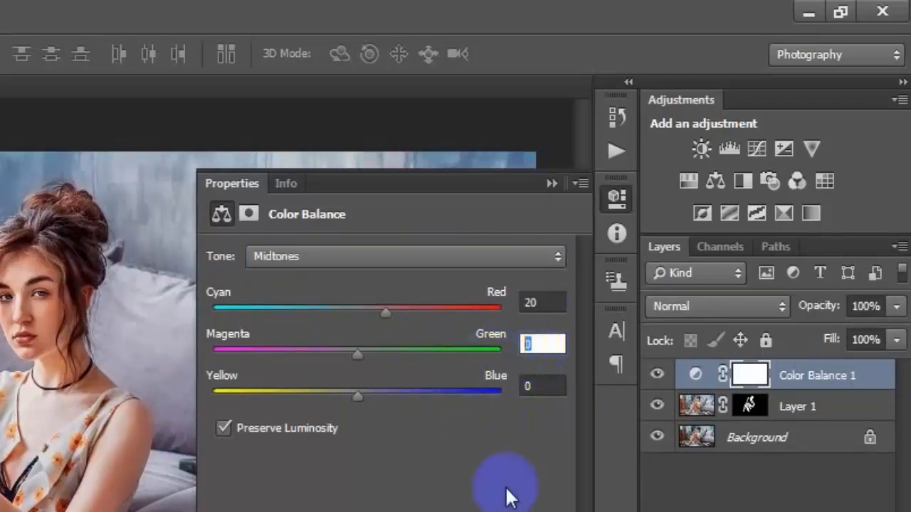
pyautogui.write('1')
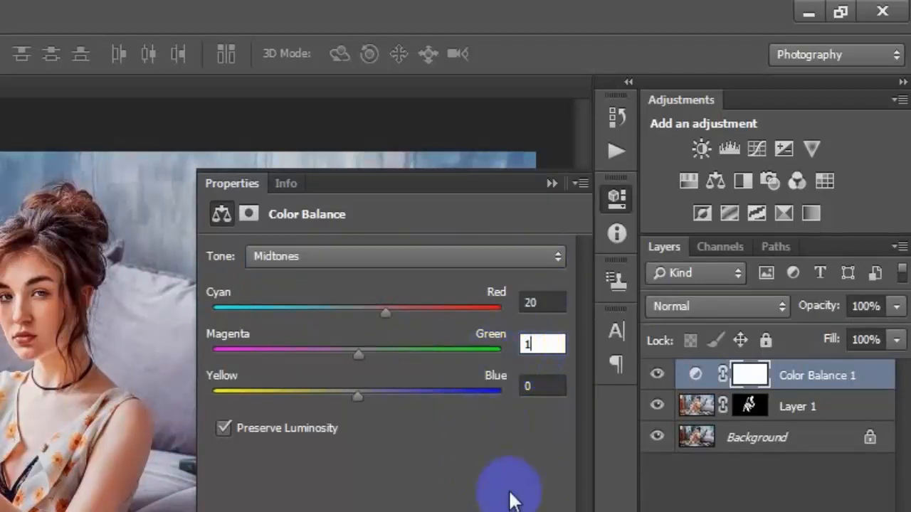
pyautogui.write('0')
pyautogui.click(533, 385)
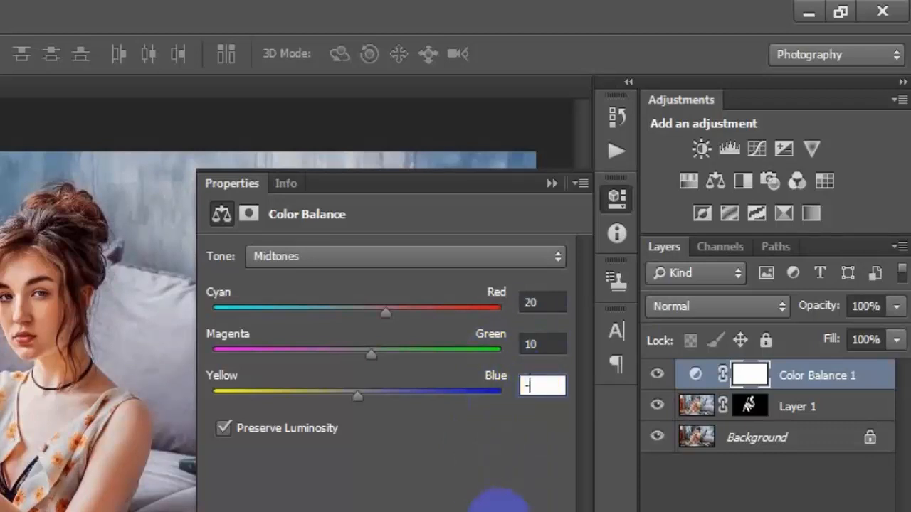
pyautogui.write('-20')
pyautogui.click(532, 384)
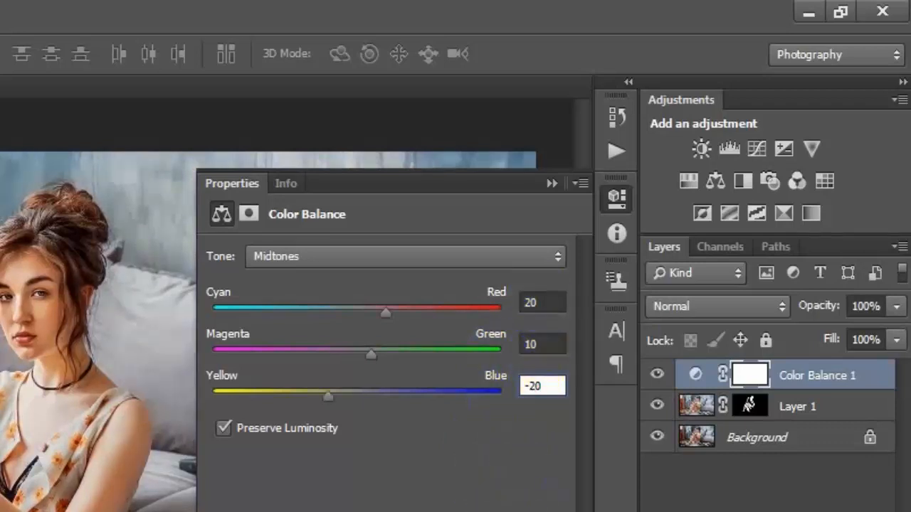
# Step: Set the Color Balance Highlights to Cyan/Red 5, Magenta/Green 5 and Yellow/Blue -10
pyautogui.moveTo(500, 254); pyautogui.dragTo(441, 324)
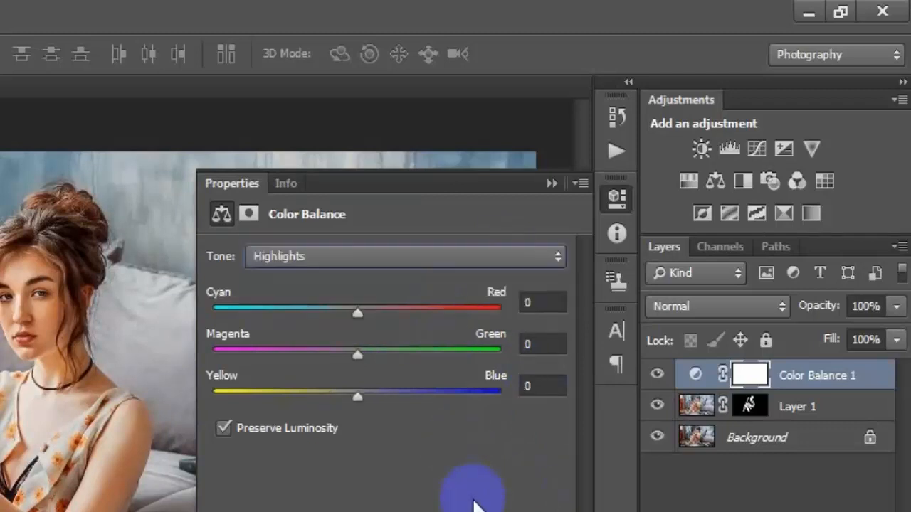
pyautogui.click(534, 303)
pyautogui.write('5')
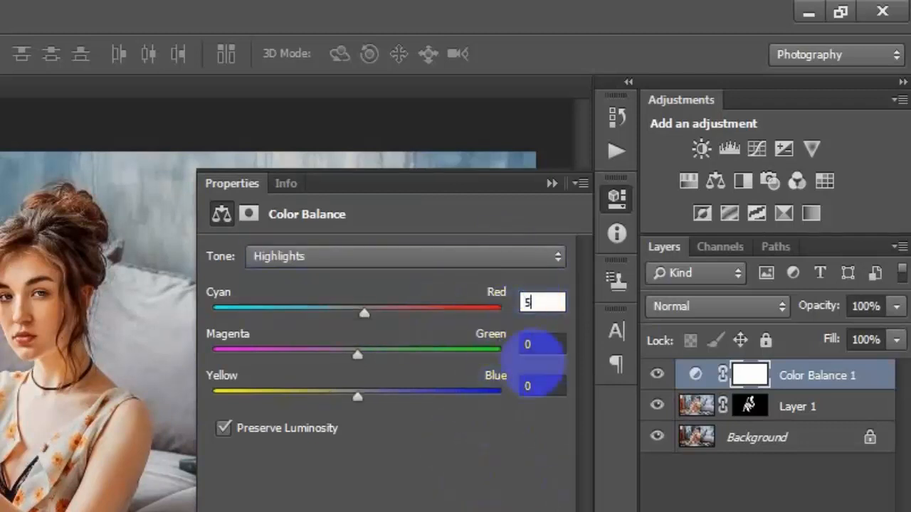
pyautogui.click(534, 345)
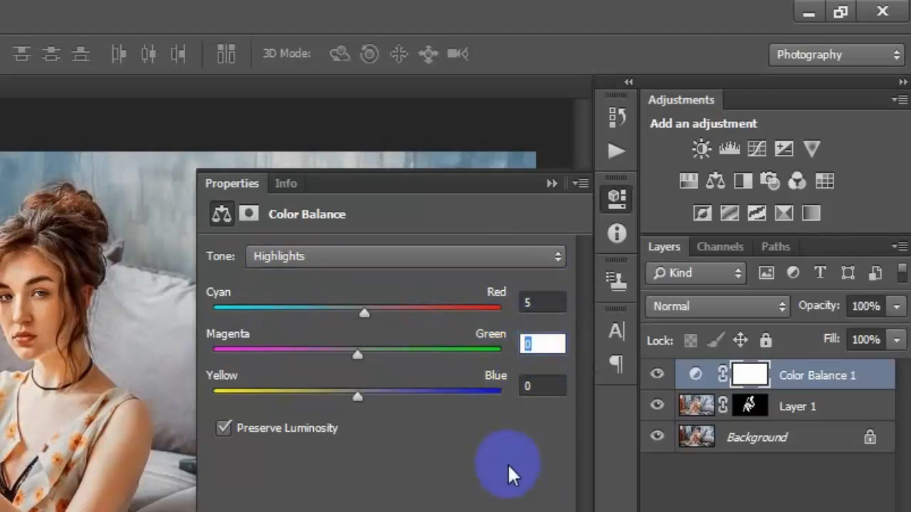
pyautogui.write('5')
pyautogui.click(544, 384)
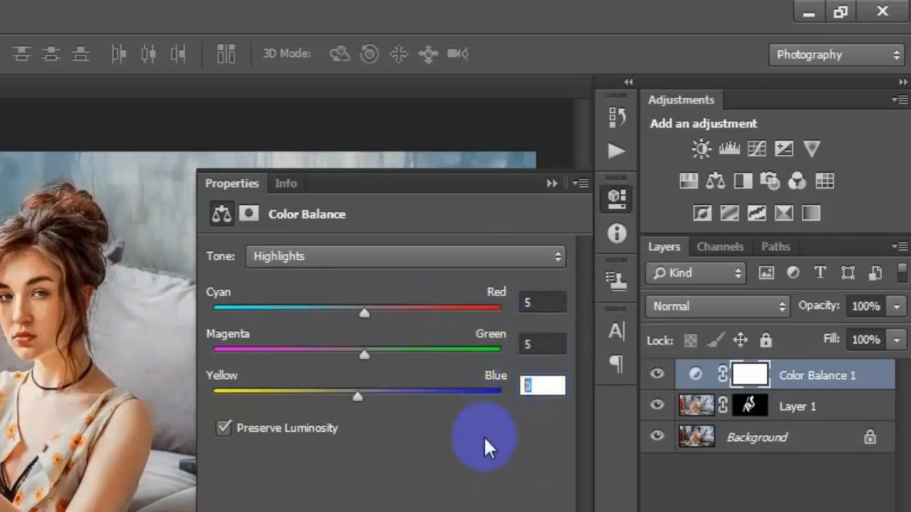
pyautogui.write('-10')
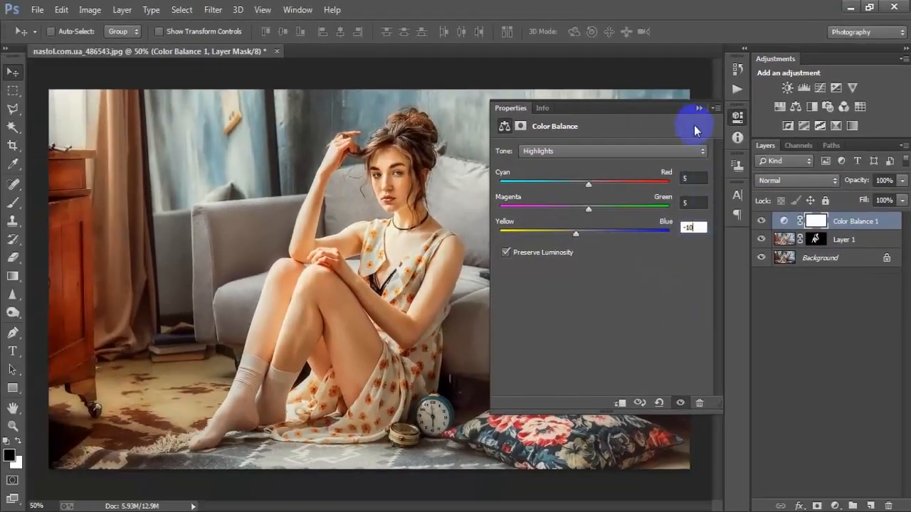
pyautogui.click(698, 108)
# Step: Toggle the Color Balance 1 layer's visibility repeatedly to compare the photo with and without the colour grading
pyautogui.click(761, 221)
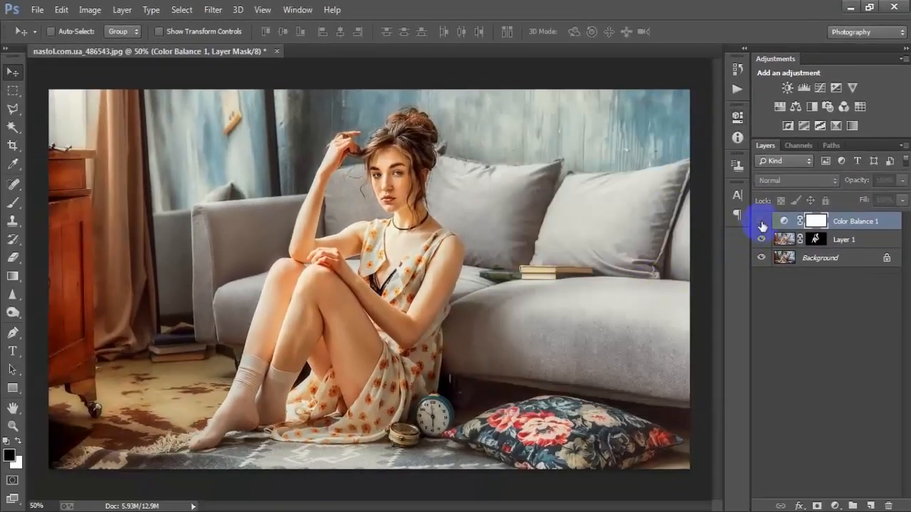
pyautogui.click(761, 222)
pyautogui.click(761, 222)
pyautogui.click(762, 223)
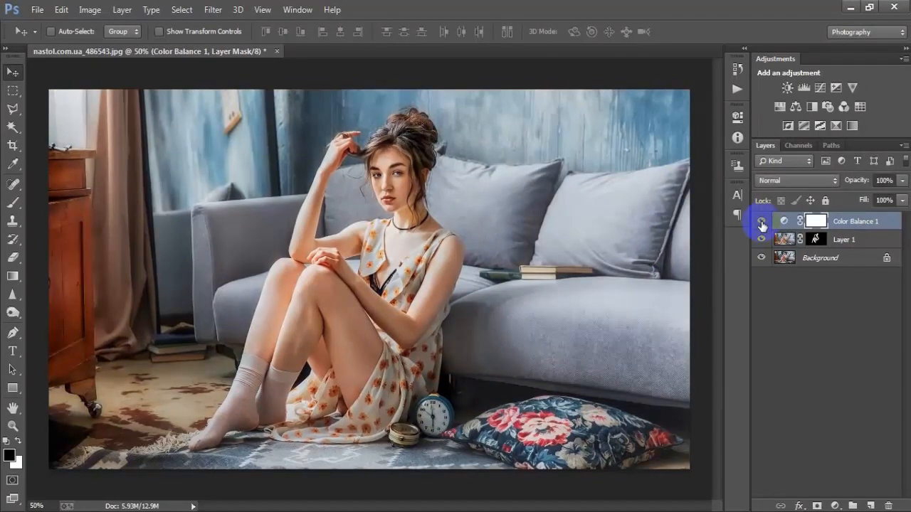
pyautogui.click(762, 224)
pyautogui.click(762, 224)
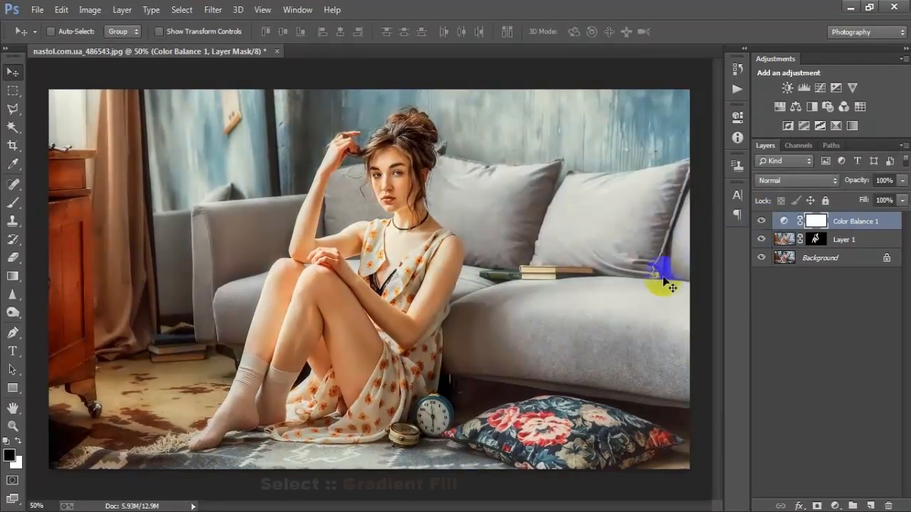
# Step: Add a Gradient fill layer using the Foreground to Transparent gradient and reverse its direction
pyautogui.click(835, 506)
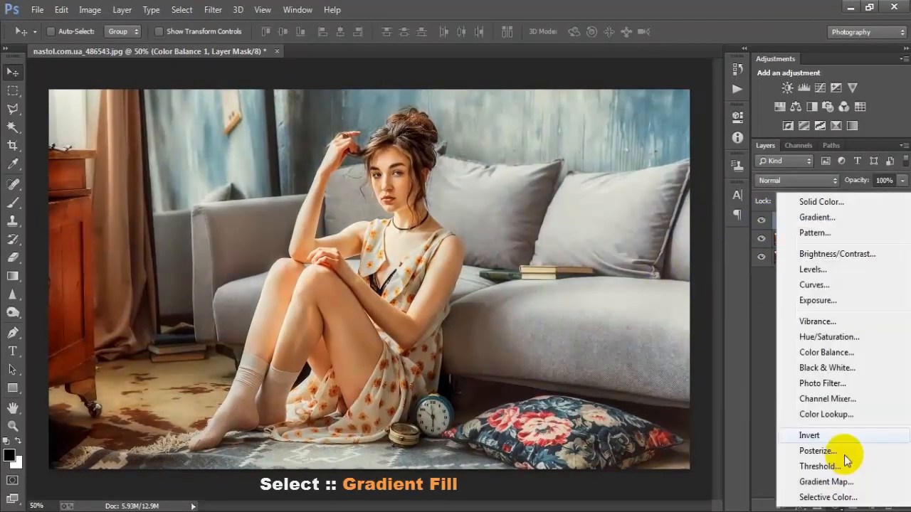
pyautogui.click(835, 218)
pyautogui.click(442, 108)
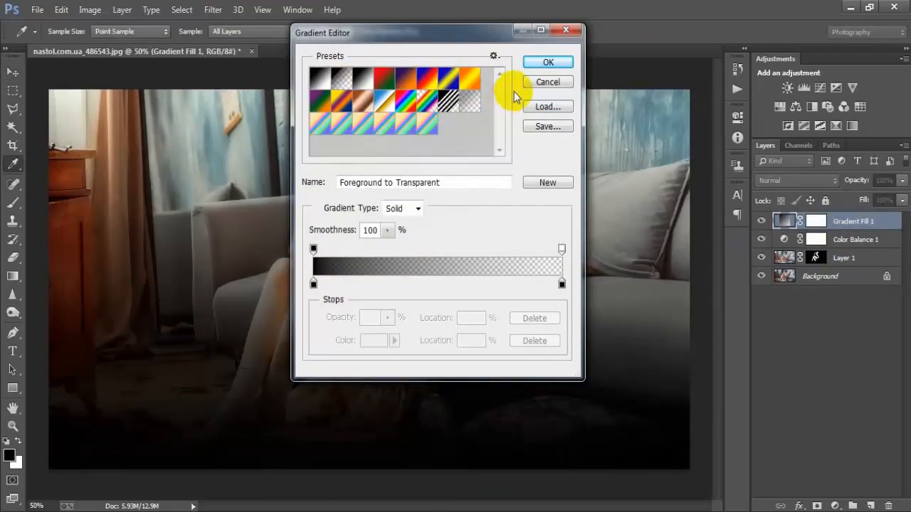
pyautogui.click(548, 62)
pyautogui.click(413, 193)
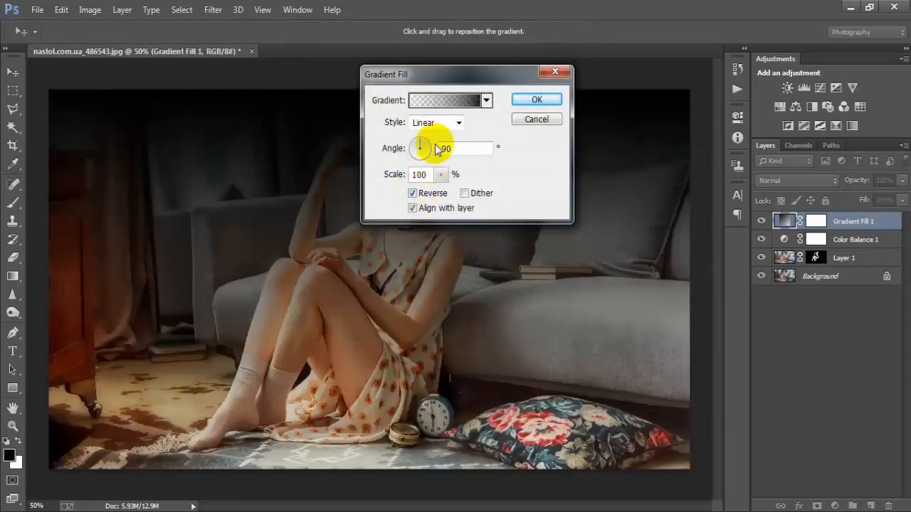
# Step: Set the gradient fill's style to Radial, its scale to 228% and its angle to 43.4°
pyautogui.click(459, 123)
pyautogui.click(425, 145)
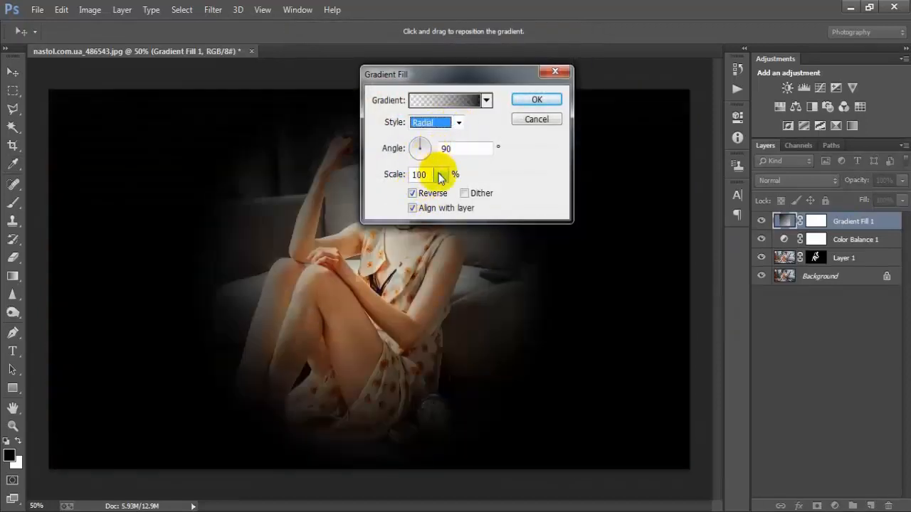
pyautogui.click(440, 175)
pyautogui.moveTo(440, 191); pyautogui.dragTo(450, 191)
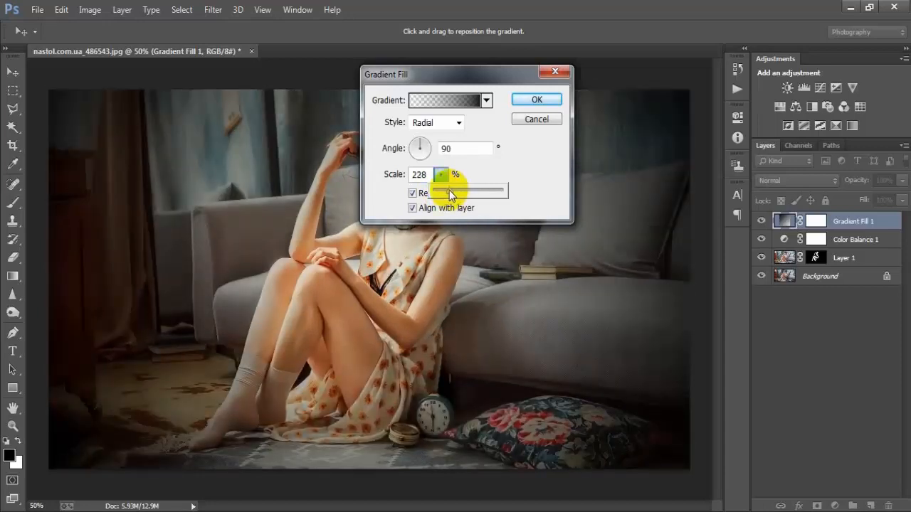
pyautogui.click(453, 148)
pyautogui.write('4')
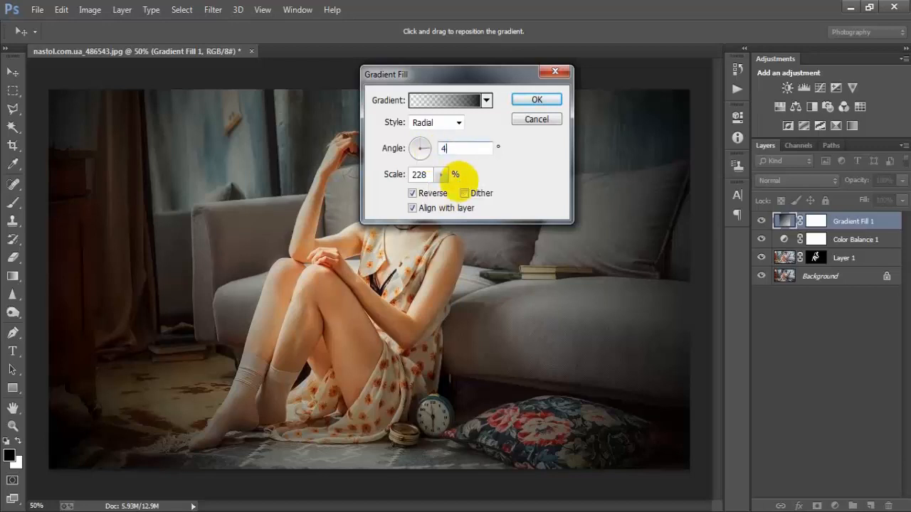
pyautogui.write('3.4')
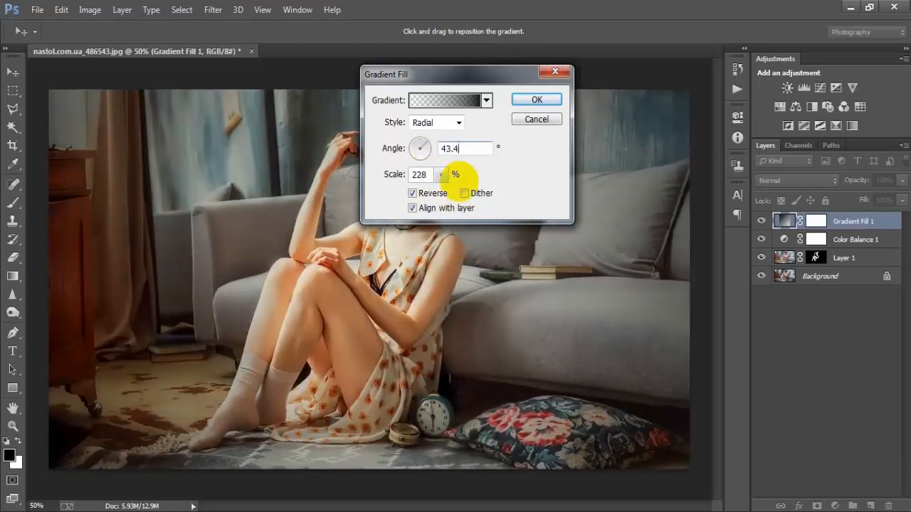
pyautogui.click(538, 100)
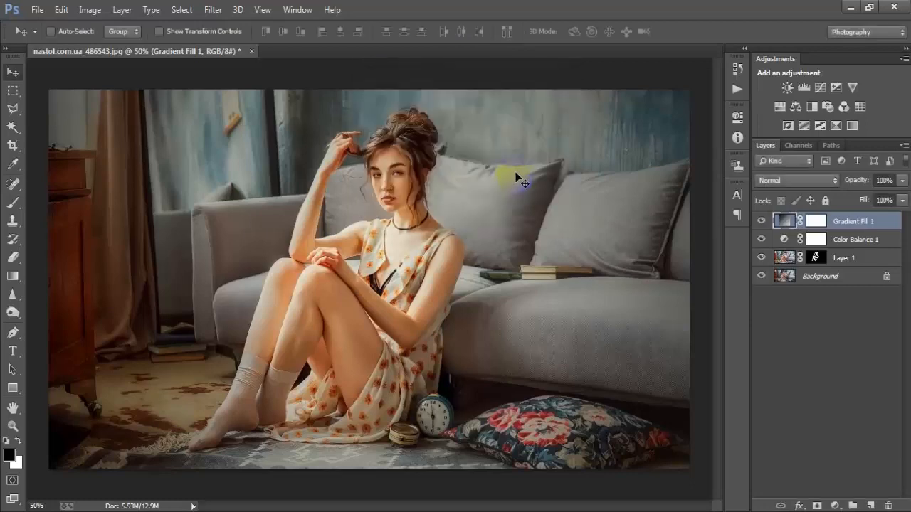
# Step: Toggle the Gradient Fill 1 layer to compare the photo with and without the vignette
pyautogui.click(762, 222)
pyautogui.click(761, 222)
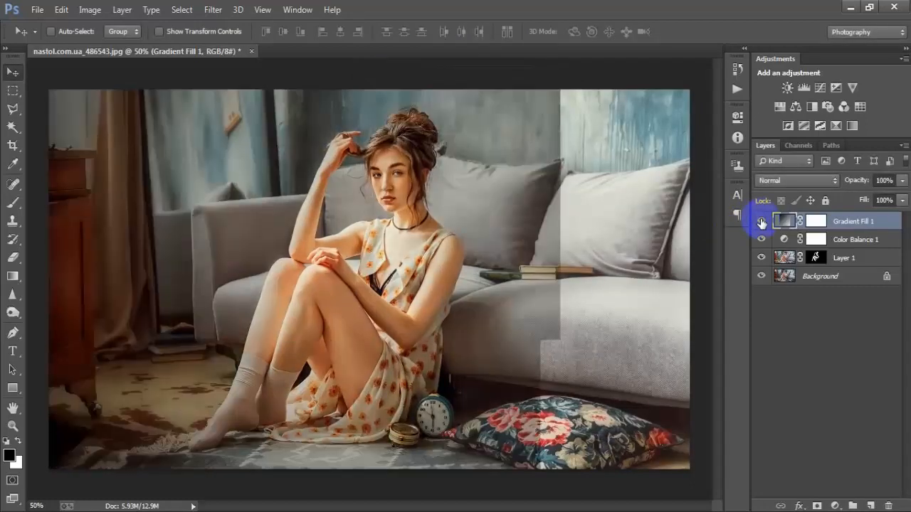
pyautogui.click(761, 222)
pyautogui.click(761, 222)
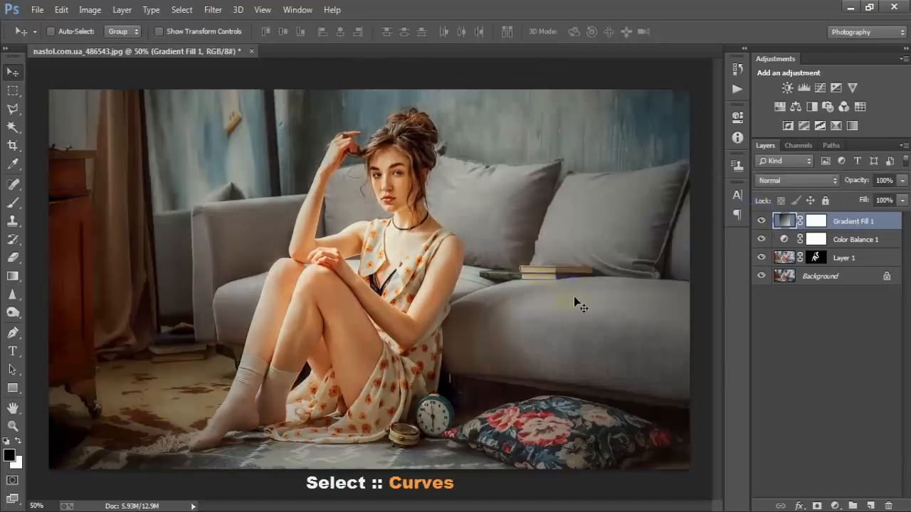
# Step: Add a Curves adjustment layer, raise the RGB black point to about 20, lower the shadows and place a midtone point at input 127, output 124
pyautogui.click(843, 499)
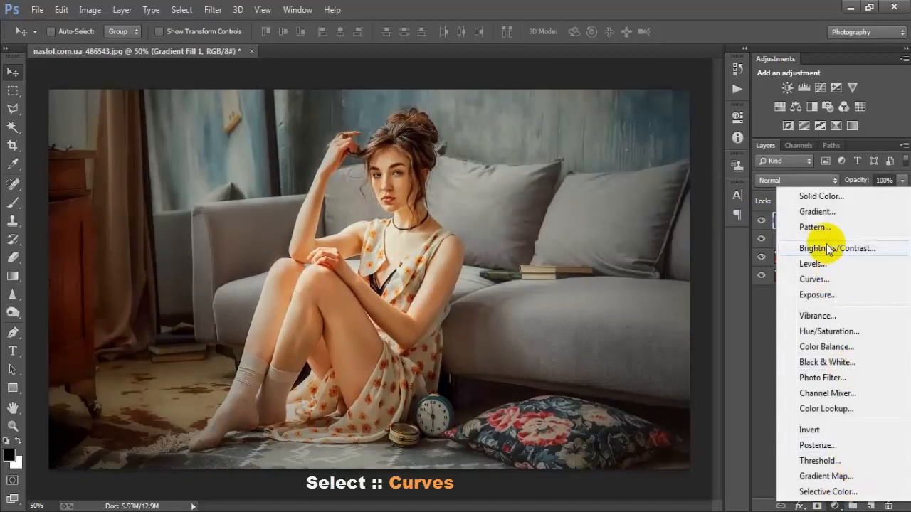
pyautogui.click(835, 283)
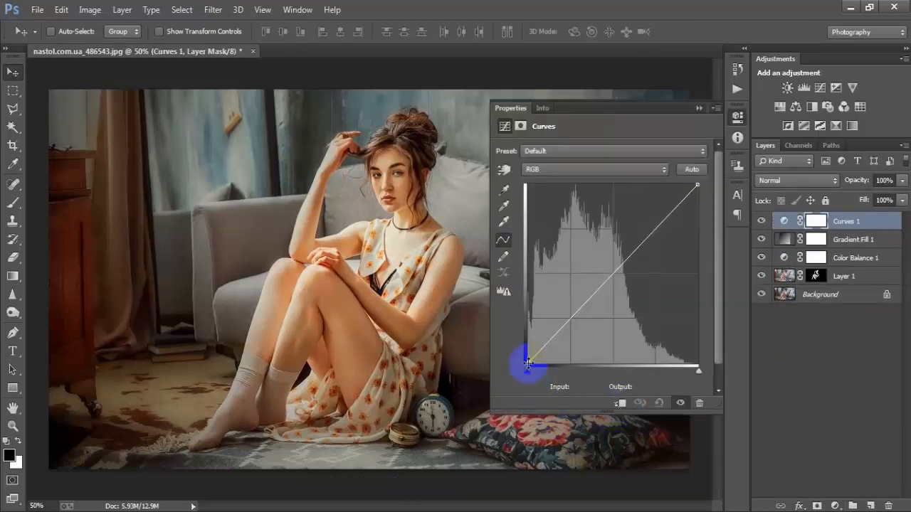
pyautogui.moveTo(528, 362); pyautogui.dragTo(521, 349)
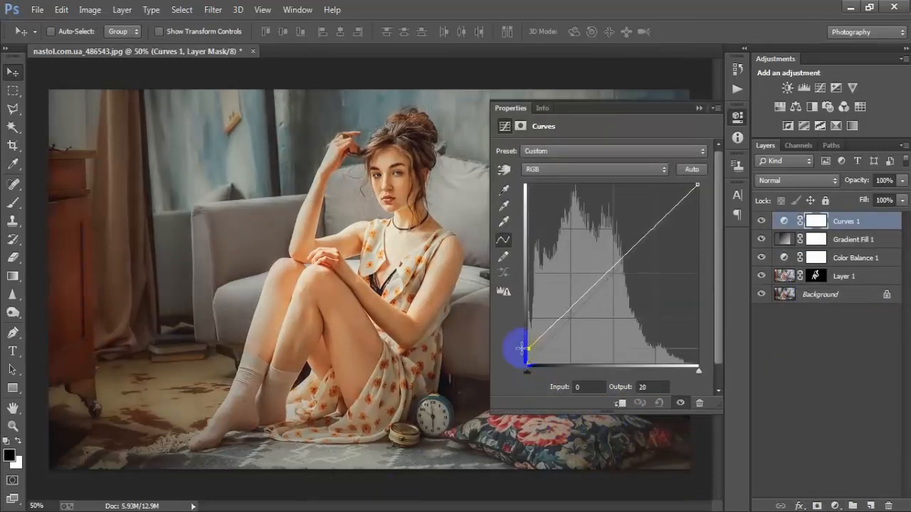
pyautogui.moveTo(558, 318); pyautogui.dragTo(569, 327)
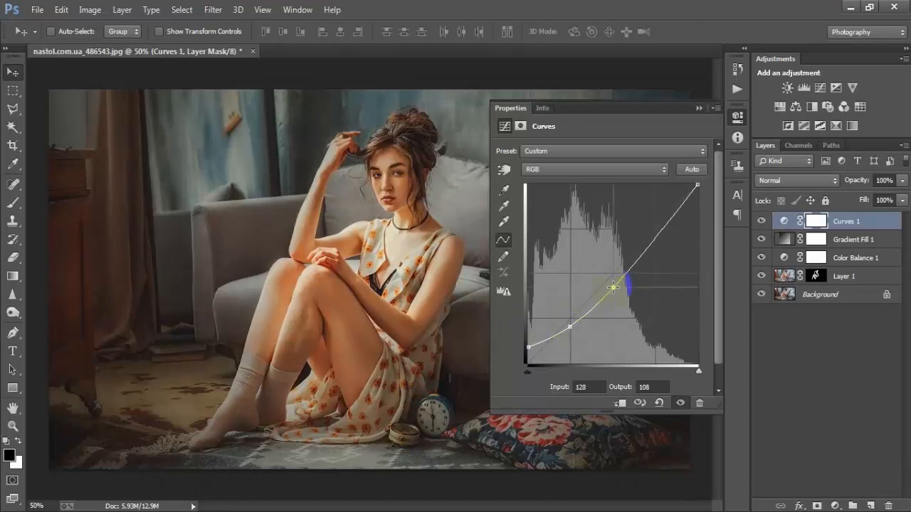
pyautogui.moveTo(612, 287); pyautogui.dragTo(611, 276)
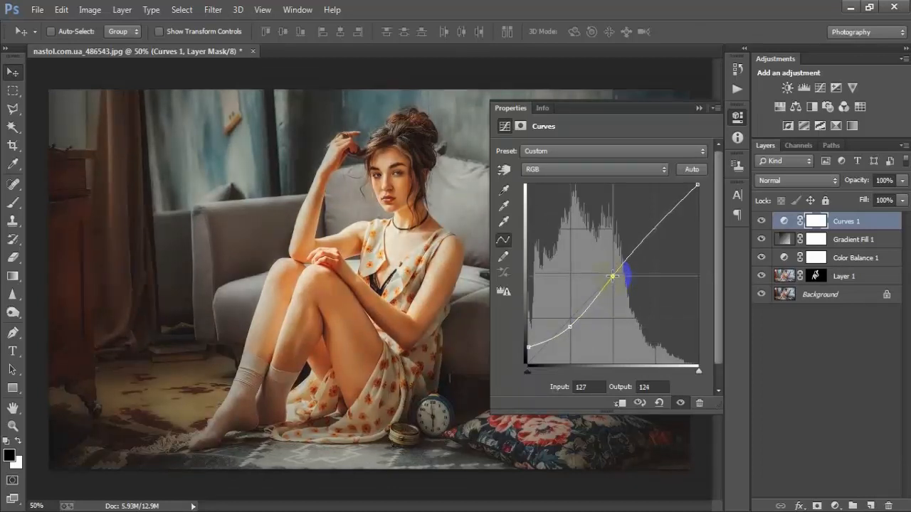
# Step: Raise the curve's black point slightly more and set the shadow point to input 63, output 55
pyautogui.moveTo(527, 349); pyautogui.dragTo(567, 321)
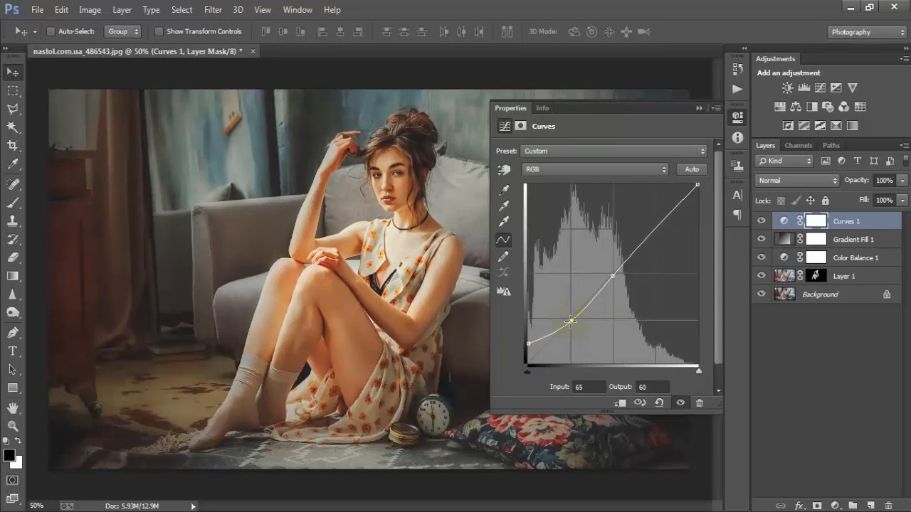
pyautogui.moveTo(571, 321); pyautogui.dragTo(572, 322)
pyautogui.click(585, 382)
pyautogui.moveTo(570, 322); pyautogui.dragTo(567, 325)
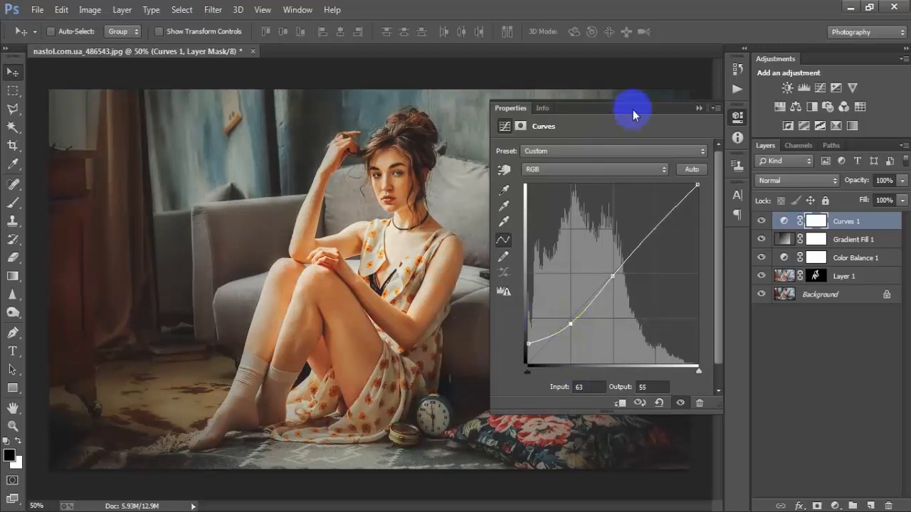
pyautogui.click(698, 108)
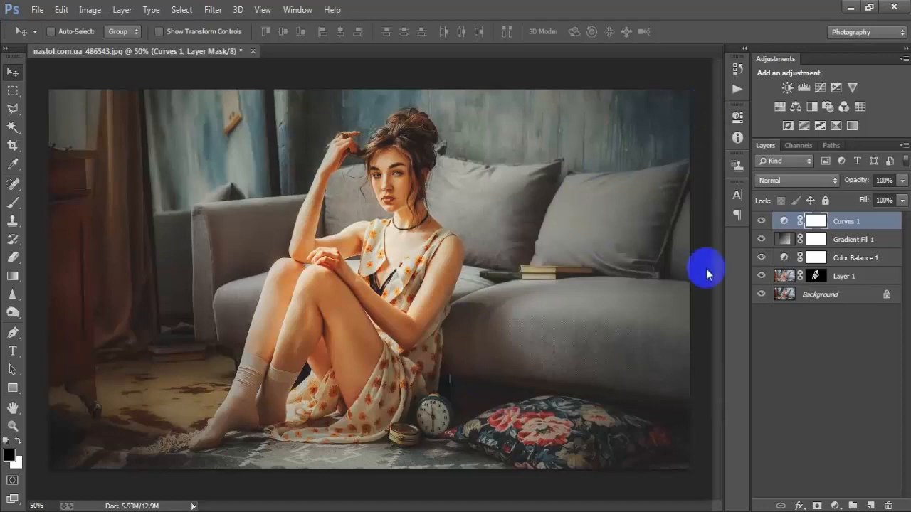
# Step: Toggle all layers above the Background repeatedly to compare the original photo with the finished edit
pyautogui.click(762, 295)
pyautogui.click(762, 295)
pyautogui.keyDown('alt'); pyautogui.click(762, 294); pyautogui.keyUp('alt')
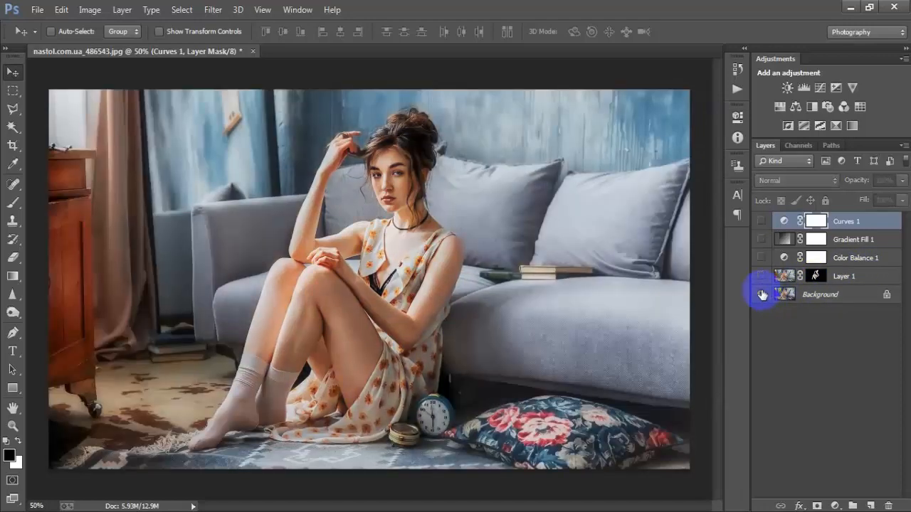
pyautogui.keyDown('alt'); pyautogui.click(762, 294); pyautogui.keyUp('alt')
pyautogui.keyDown('alt'); pyautogui.click(762, 295); pyautogui.keyUp('alt')
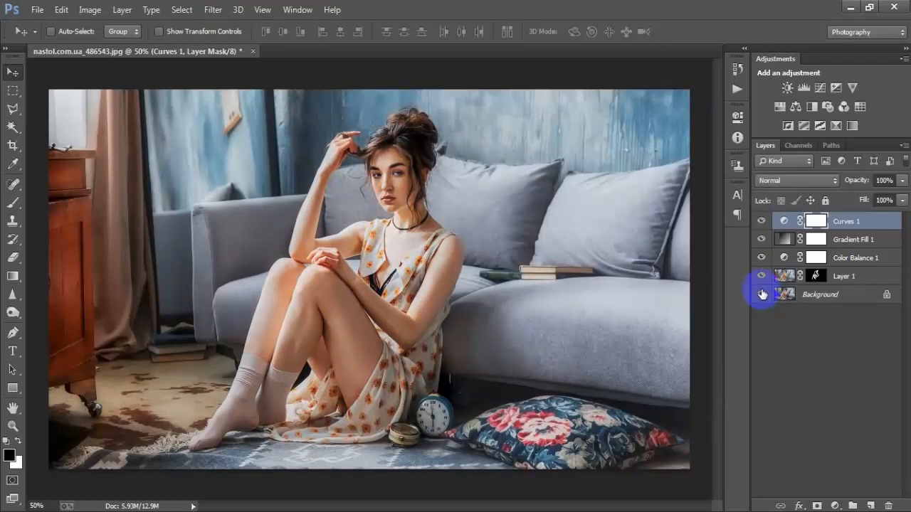
pyautogui.keyDown('alt'); pyautogui.click(763, 295); pyautogui.keyUp('alt')
pyautogui.keyDown('alt'); pyautogui.click(763, 295); pyautogui.keyUp('alt')
pyautogui.keyDown('alt'); pyautogui.click(762, 295); pyautogui.keyUp('alt')
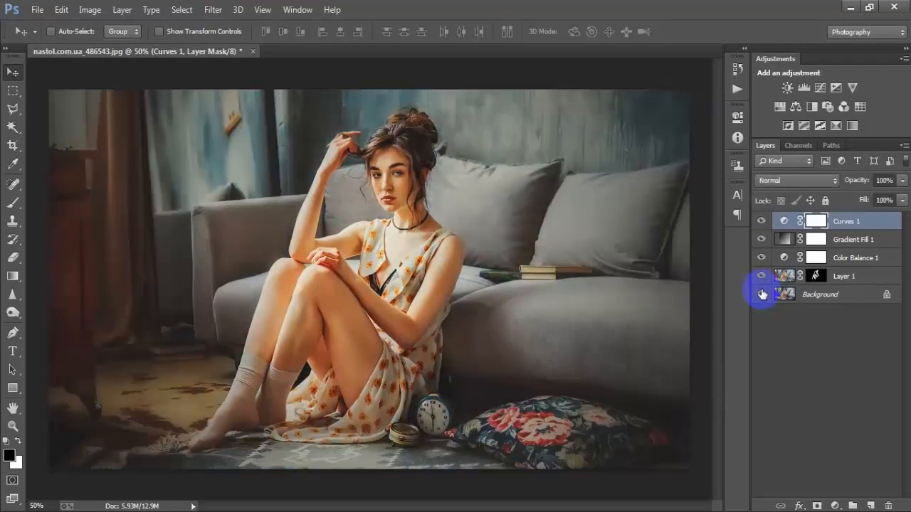
pyautogui.keyDown('alt'); pyautogui.click(763, 295); pyautogui.keyUp('alt')
pyautogui.keyDown('alt'); pyautogui.click(762, 295); pyautogui.keyUp('alt')
pyautogui.keyDown('alt'); pyautogui.click(762, 295); pyautogui.keyUp('alt')
pyautogui.keyDown('alt'); pyautogui.click(762, 295); pyautogui.keyUp('alt')
pyautogui.keyDown('alt'); pyautogui.click(762, 294); pyautogui.keyUp('alt')
pyautogui.keyDown('alt'); pyautogui.click(762, 295); pyautogui.keyUp('alt')
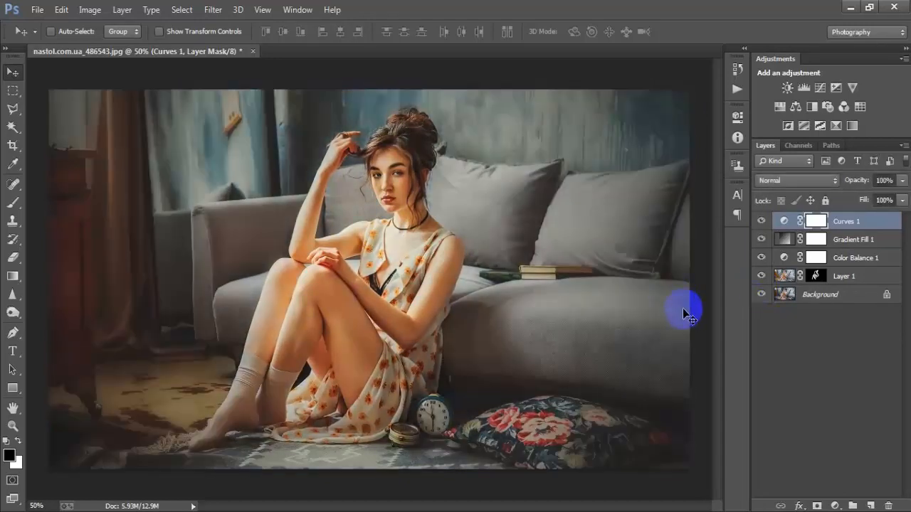